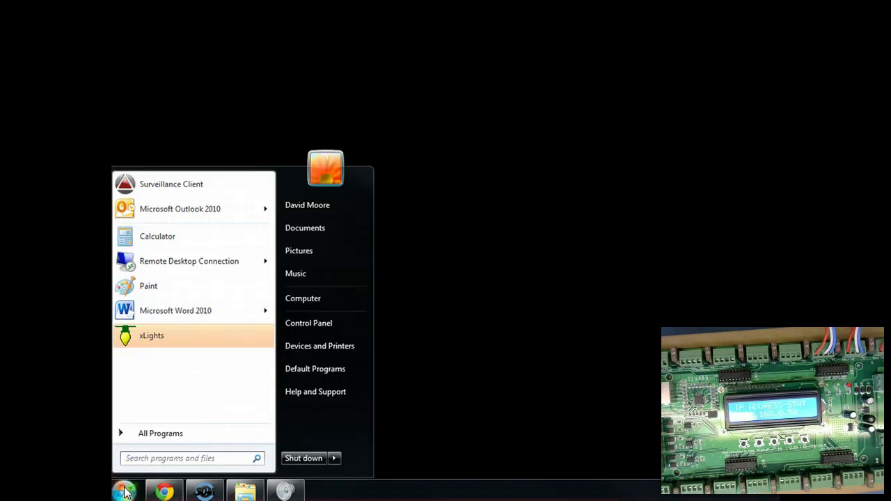
Open Network and Sharing Center from Control Panel's Network and Internet category.
click(313, 323)
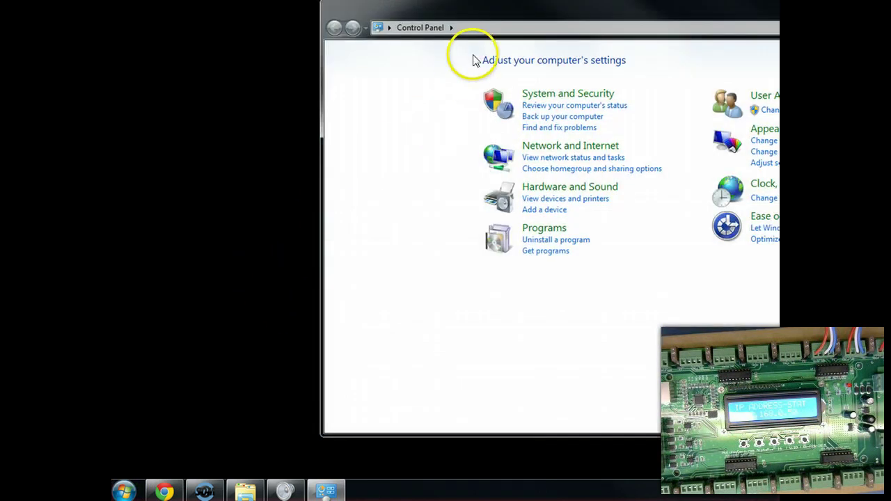
drag(480, 20, 279, 29)
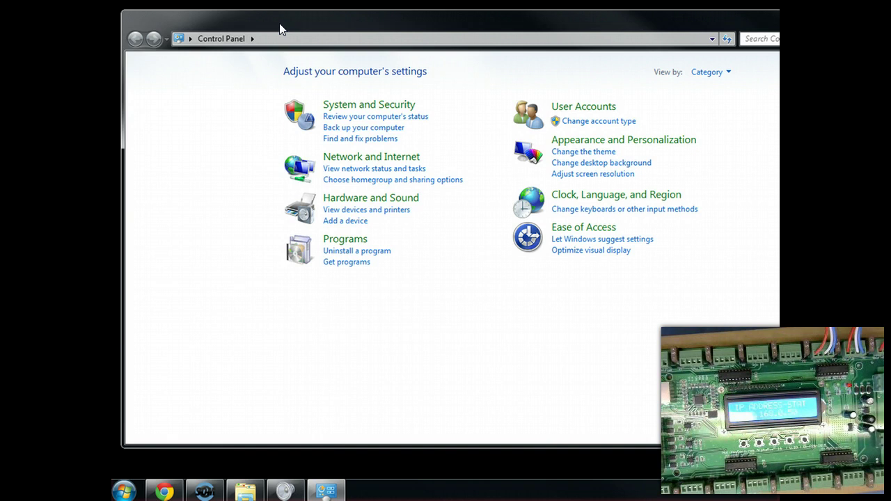
click(357, 161)
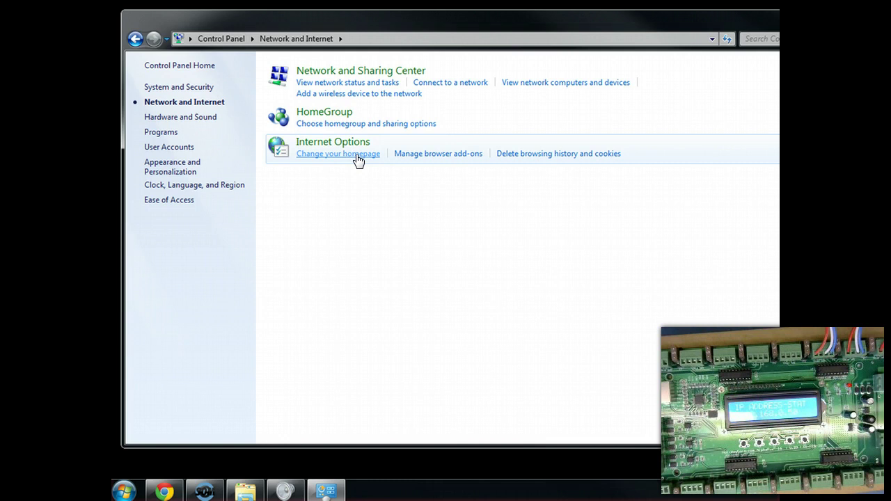
click(312, 192)
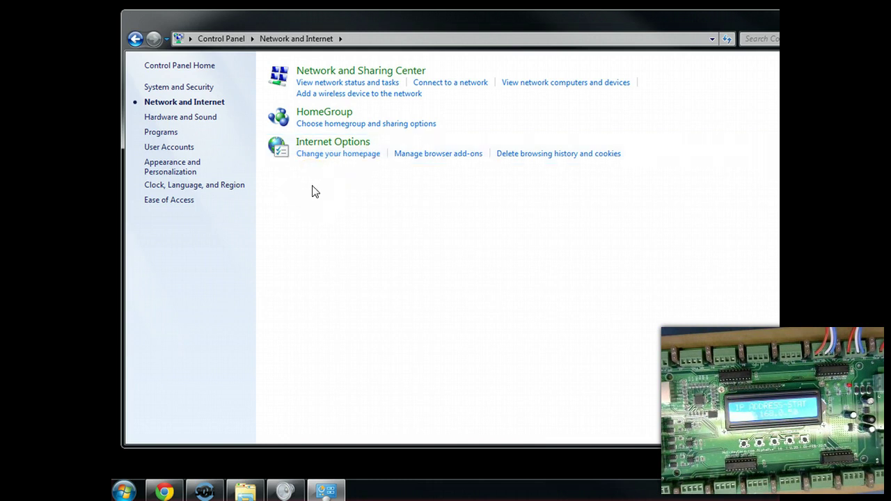
click(317, 72)
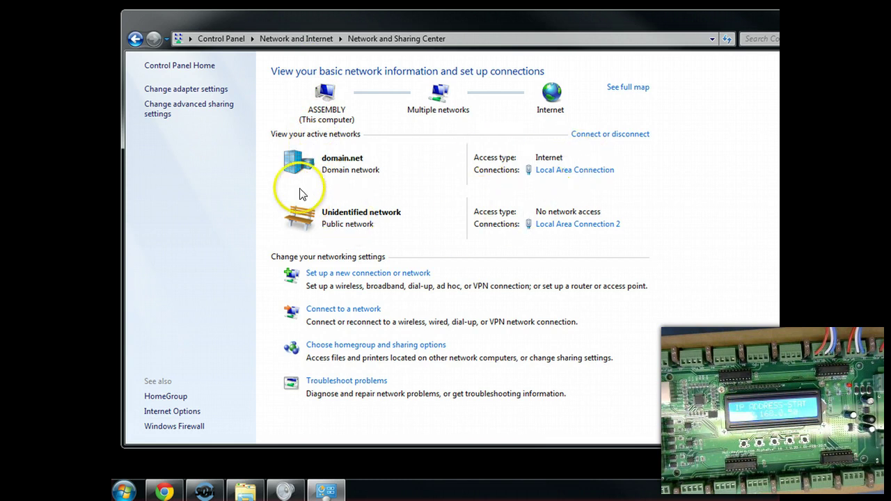
List the network adapters, Local Area Connection and Local Area Connection 2.
click(199, 91)
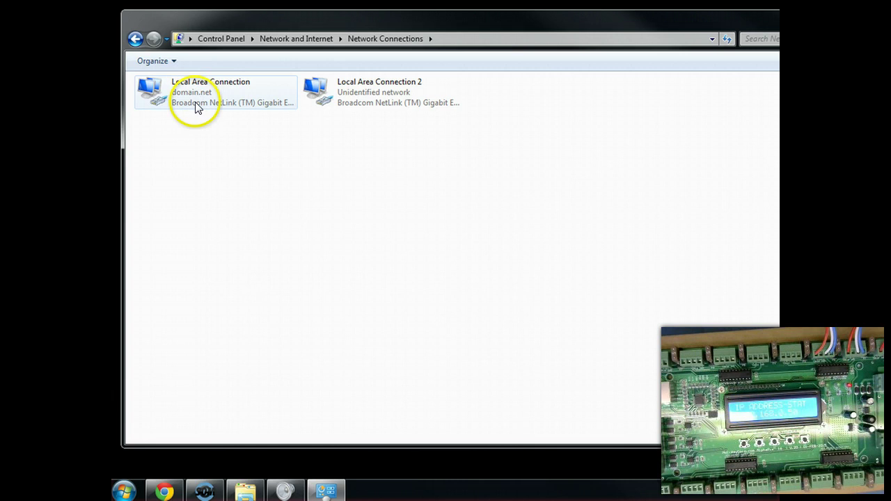
click(194, 100)
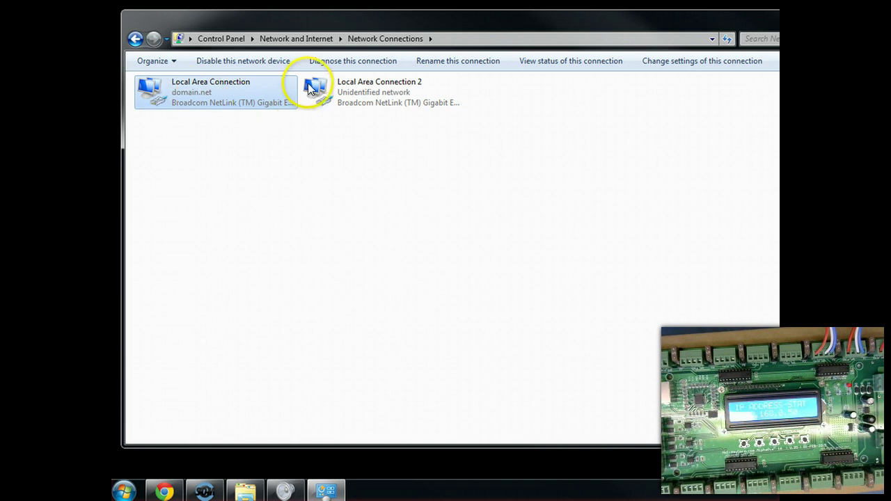
click(344, 95)
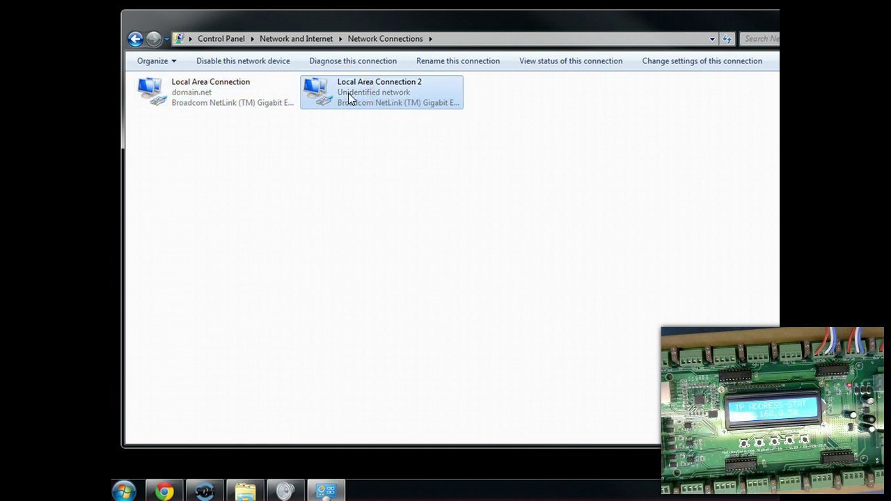
click(239, 92)
Review Local Area Connection's automatic IPv4 settings and cancel without changes.
right_click(240, 93)
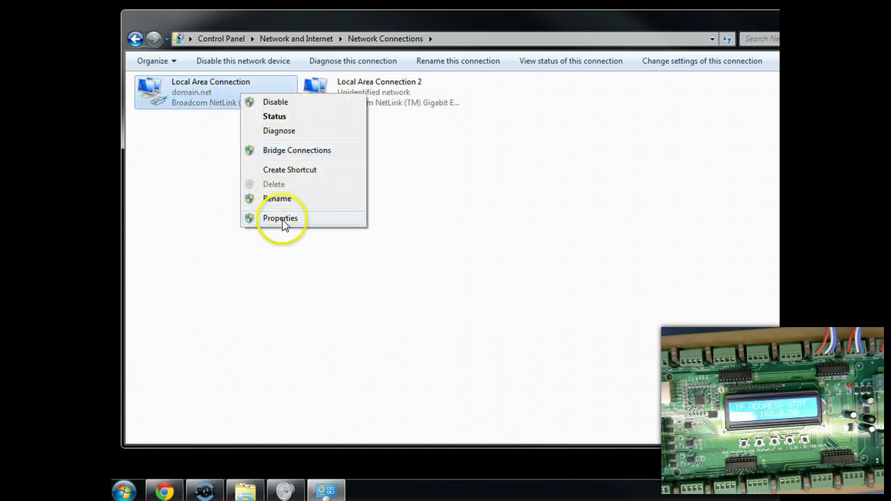
click(284, 220)
click(284, 223)
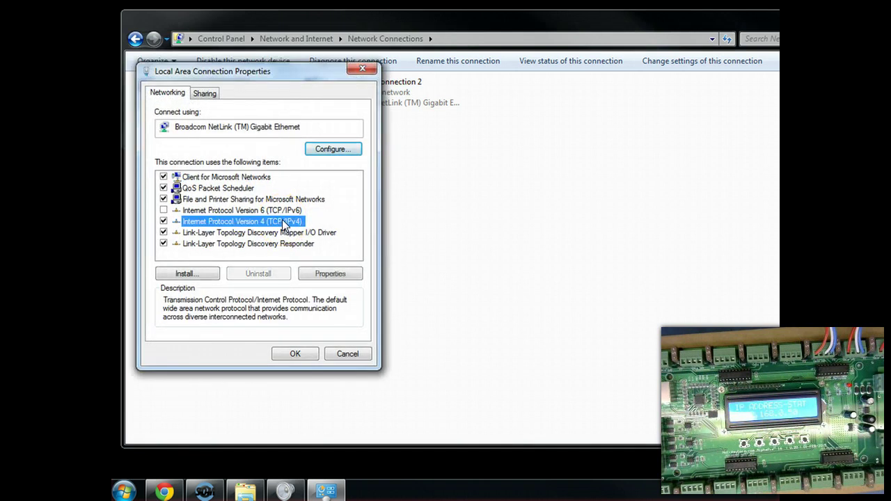
double_click(284, 222)
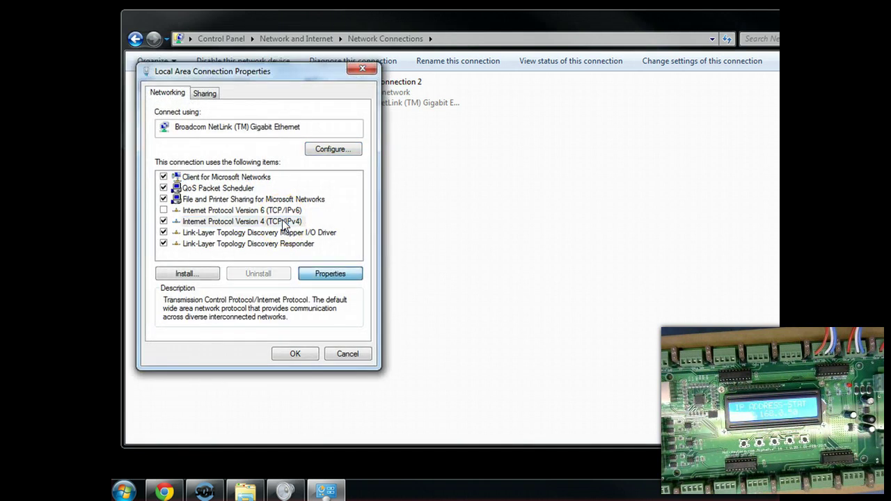
click(325, 274)
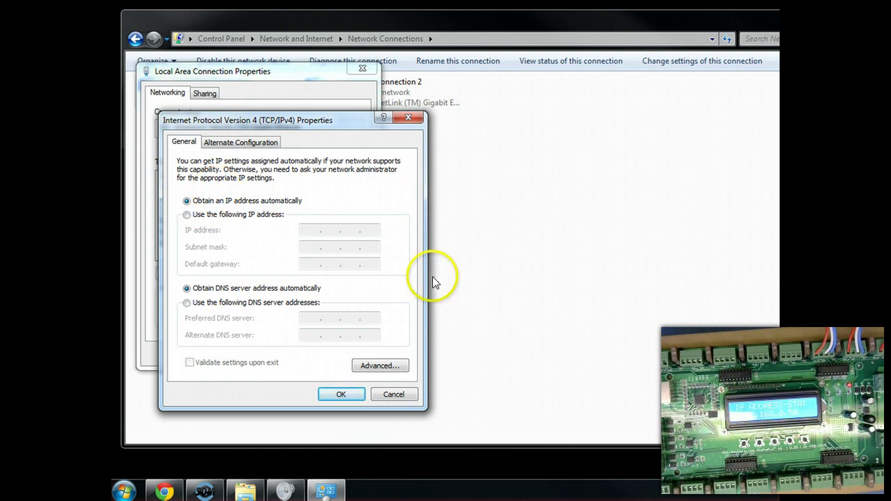
click(394, 394)
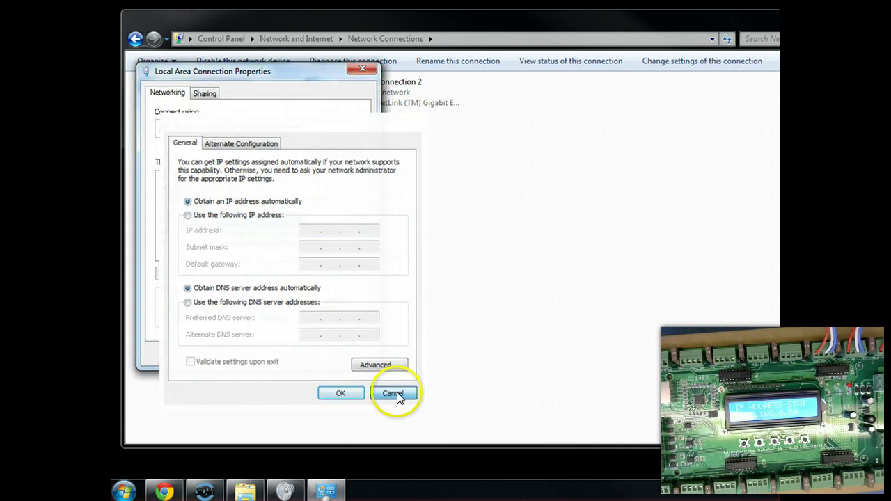
click(359, 355)
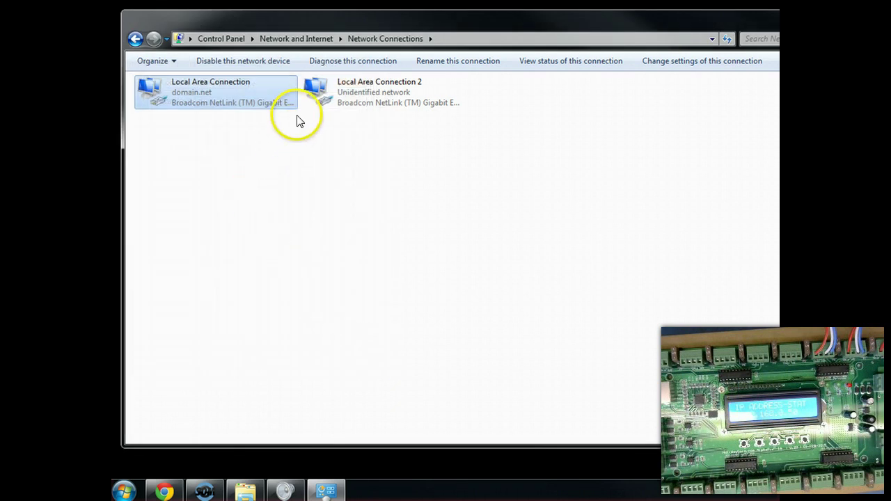
Open the IPv4 properties of Local Area Connection 2.
click(346, 91)
right_click(347, 91)
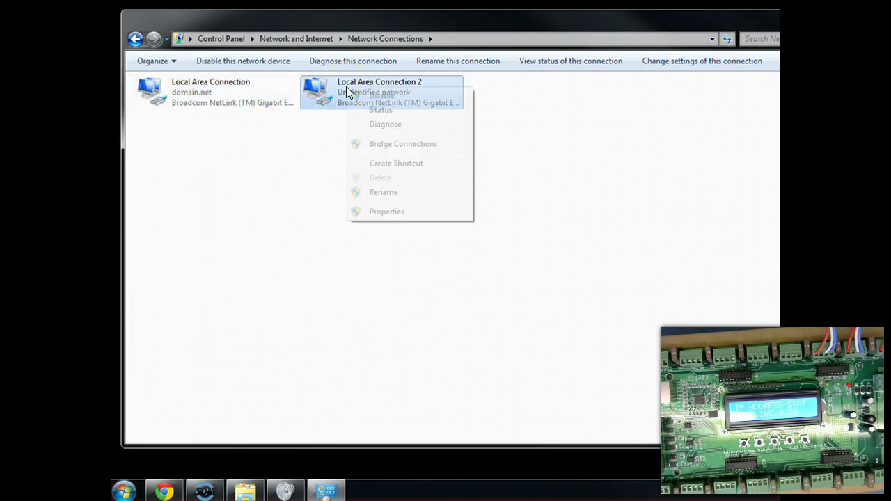
click(387, 212)
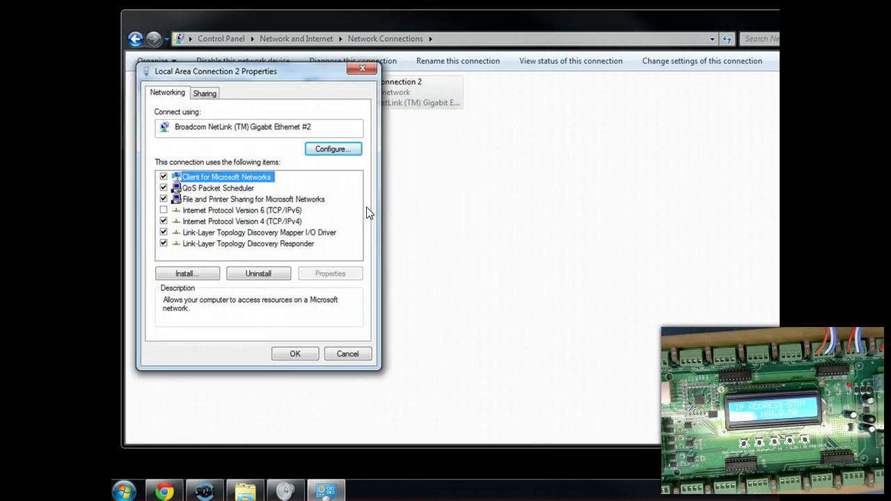
key(Down)
key(Down)
key(Down)
key(Down)
key(alt+r)
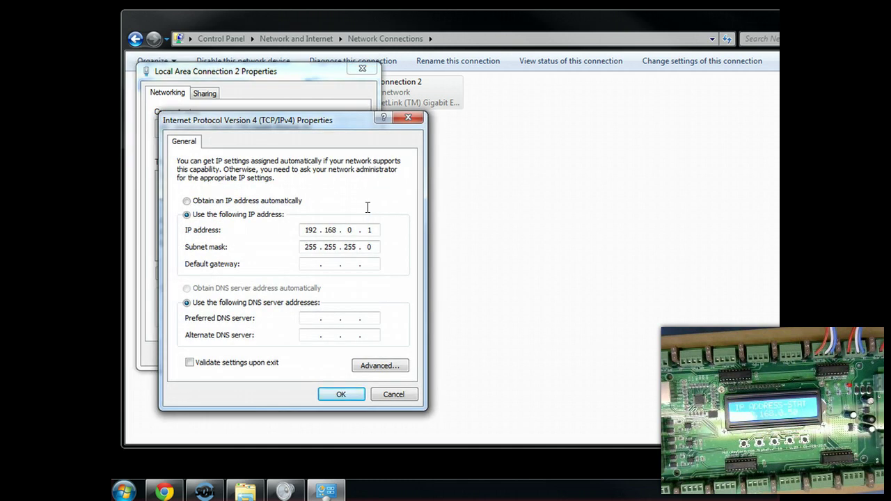
Set static IP 192.168.0.1 with subnet mask 255.255.255.0 and confirm.
click(344, 227)
mouse_move(357, 245)
mouse_down()
mouse_move(299, 248)
mouse_move(378, 244)
mouse_move(343, 244)
mouse_up()
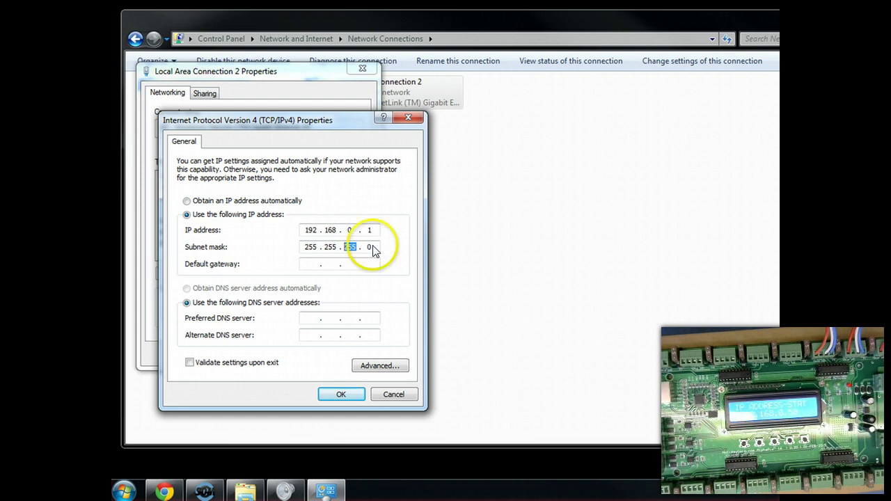
double_click(369, 231)
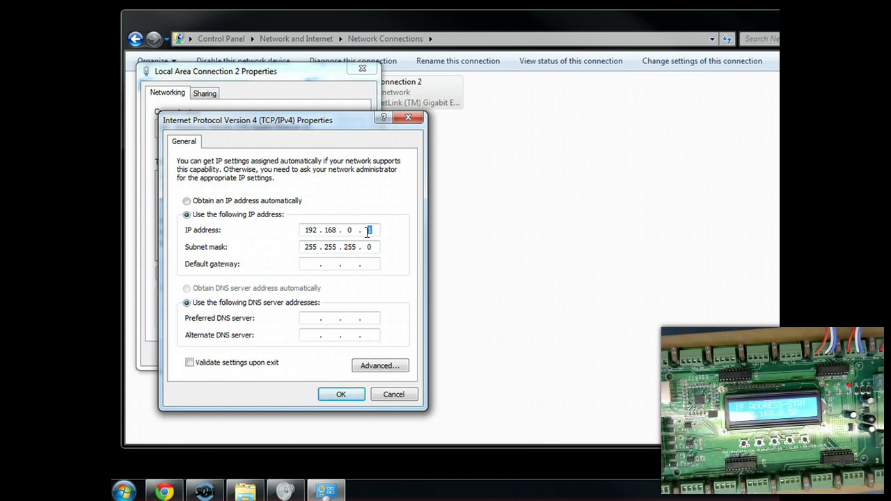
click(337, 394)
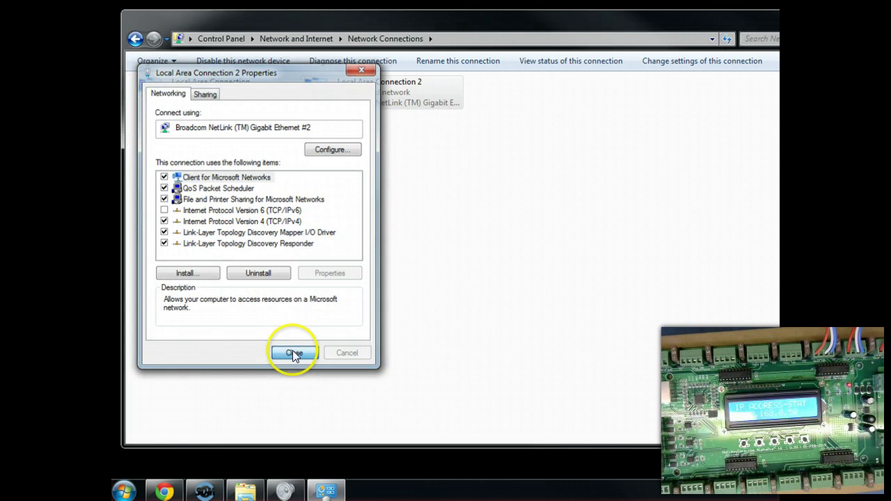
Close the connection properties and launch Command Prompt via a Start search for 'comm'.
click(294, 353)
click(124, 491)
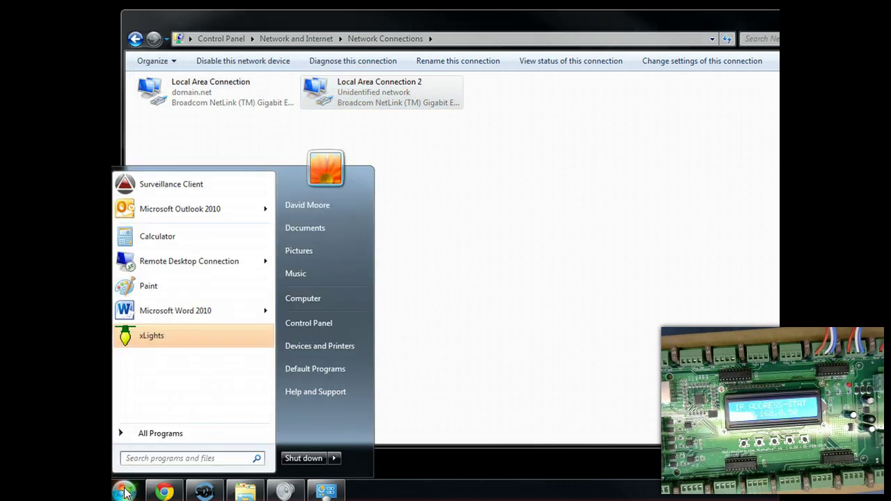
click(147, 458)
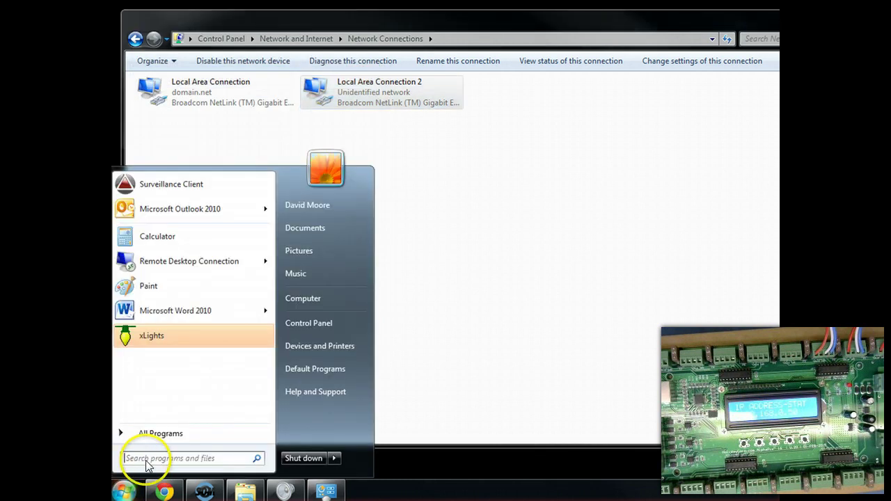
text(cmd)
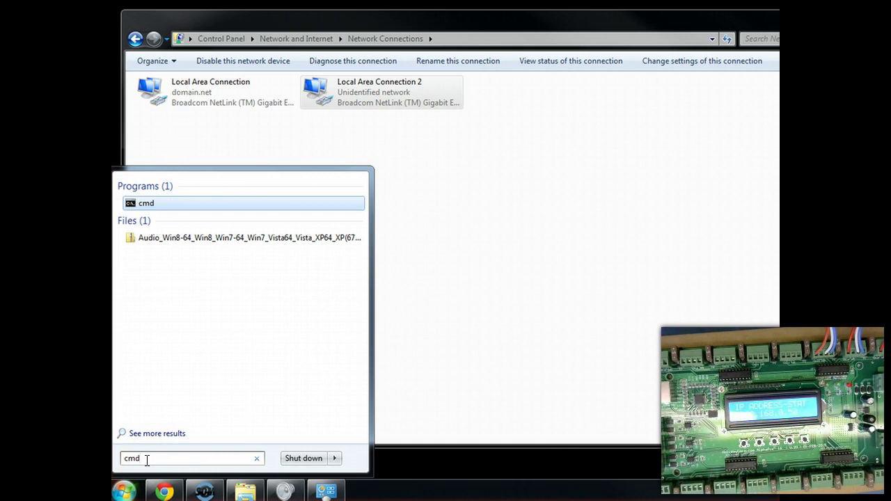
key(BackSpace)
key(BackSpace)
key(BackSpace)
text(comm)
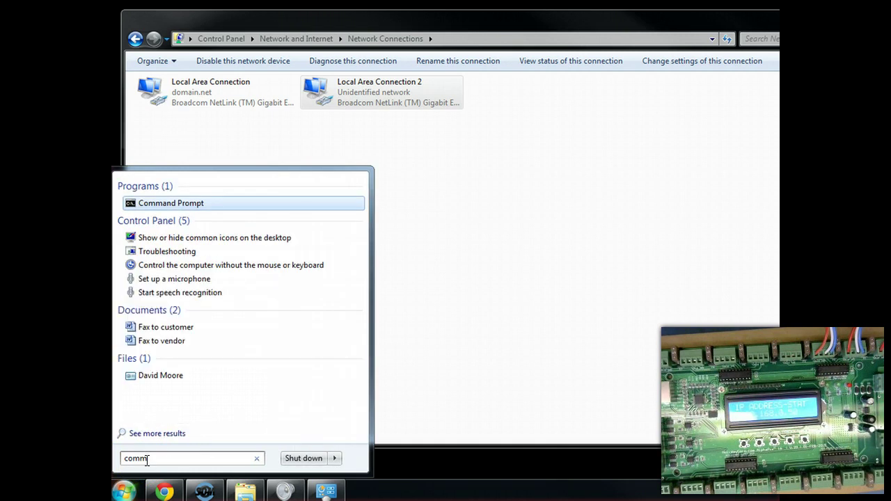
click(194, 202)
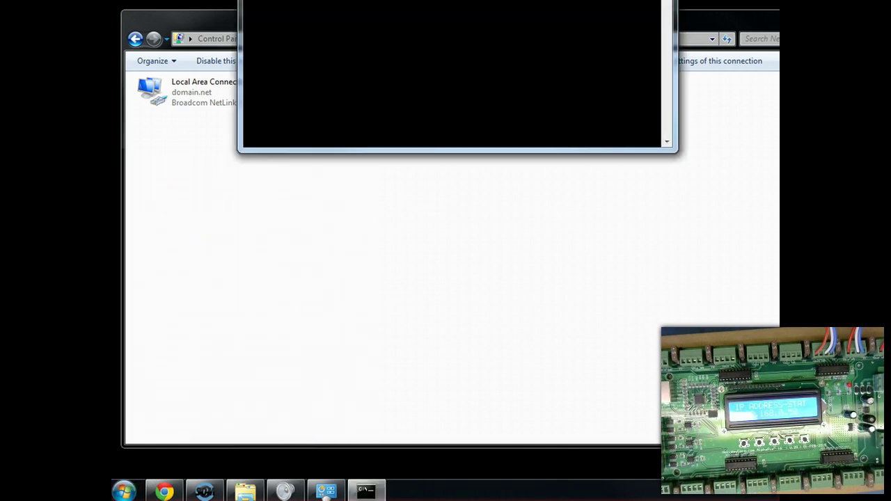
drag(358, 0, 321, 160)
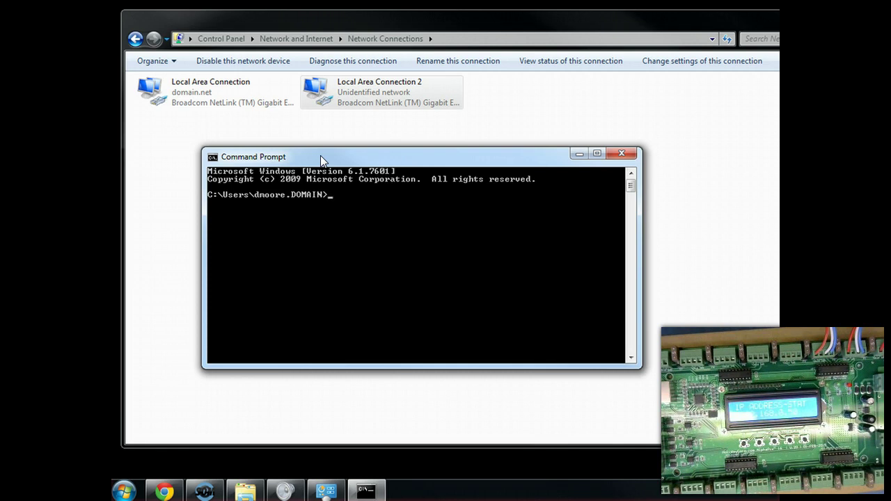
Run ping 192.168.0.50, receiving 4 of 4 replies with 0% loss.
text(ping 192.168.0.50)
scroll(320, 155, down, 1)
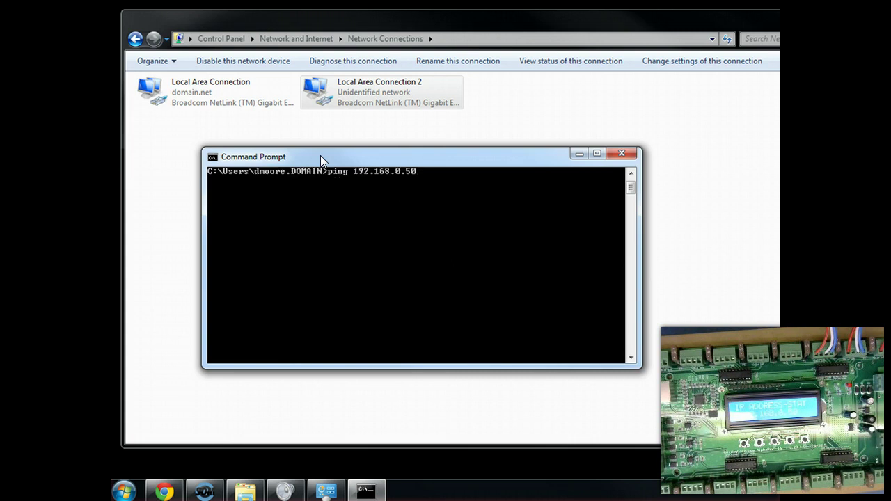
scroll(351, 259, up, 1)
click(351, 259)
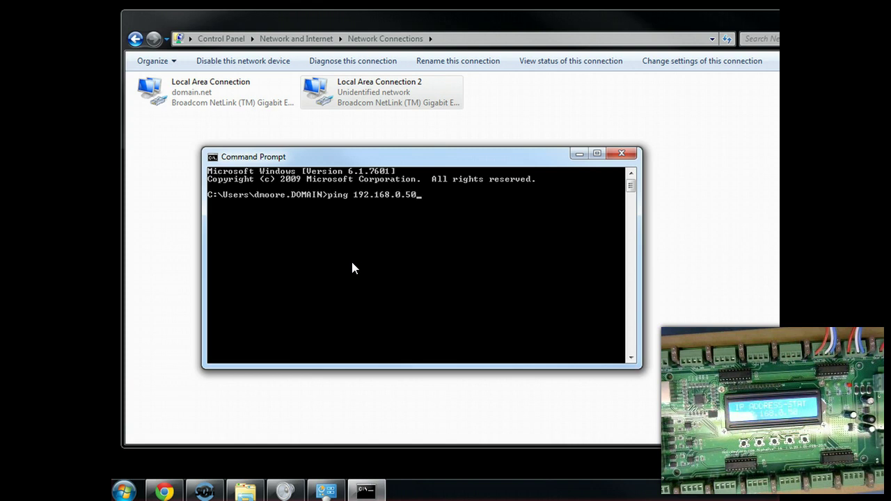
key(Return)
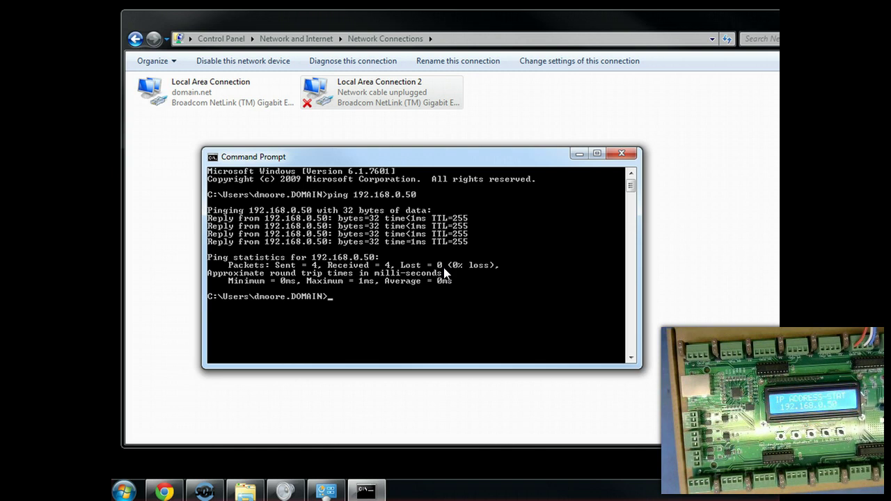
click(366, 275)
key(Up)
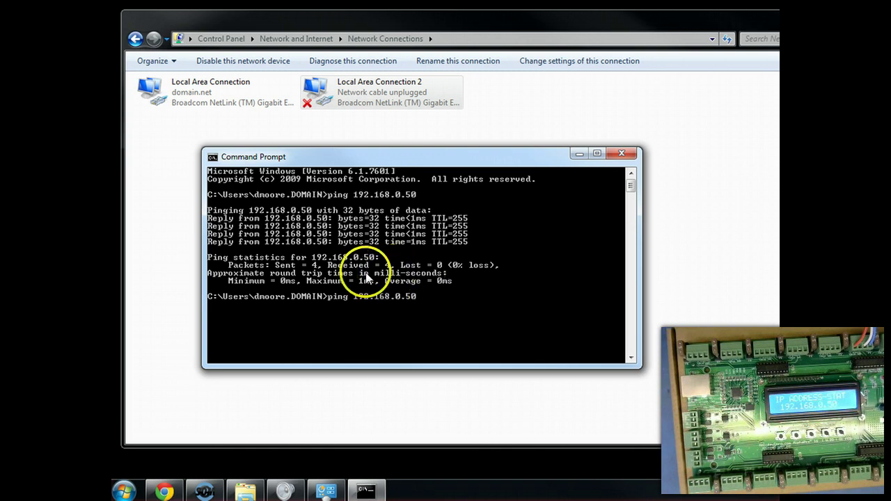
Rerun the ping twice: first 100% loss, then 4/4 replies from 192.168.0.50.
key(Return)
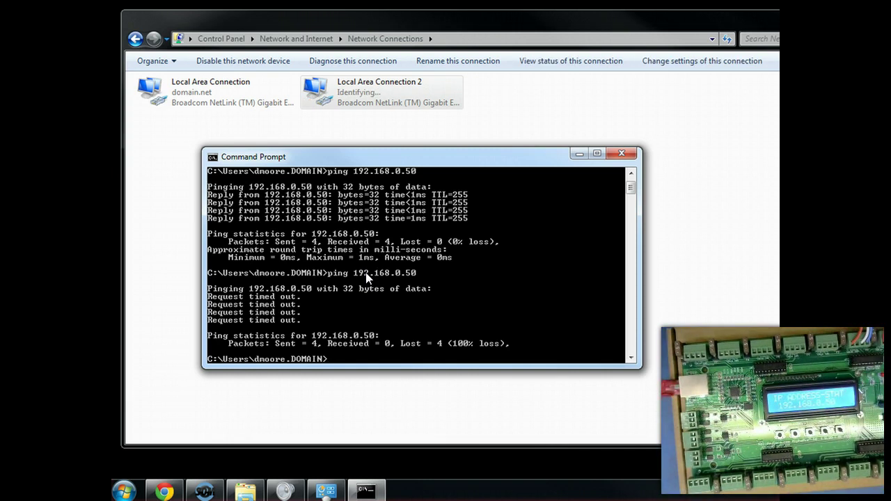
key(Up)
key(Return)
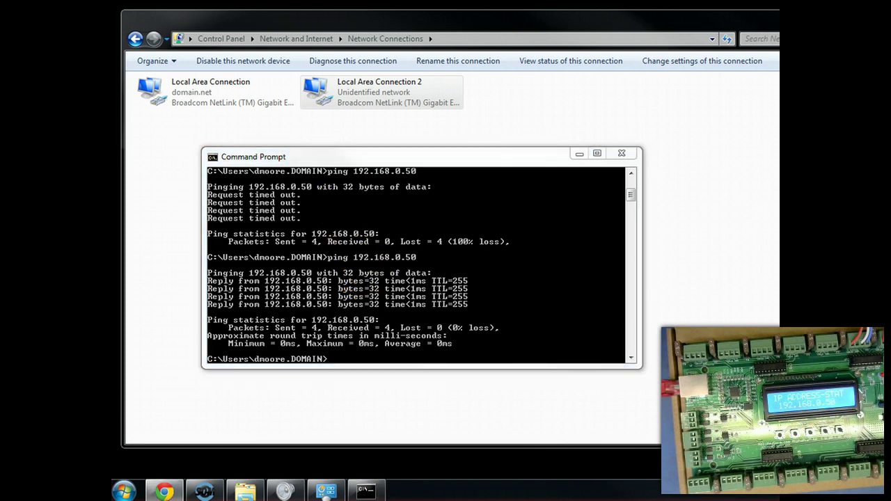
Load 192.168.0.50 in Chrome and scroll through the AlphaPix 16 configuration page.
click(164, 492)
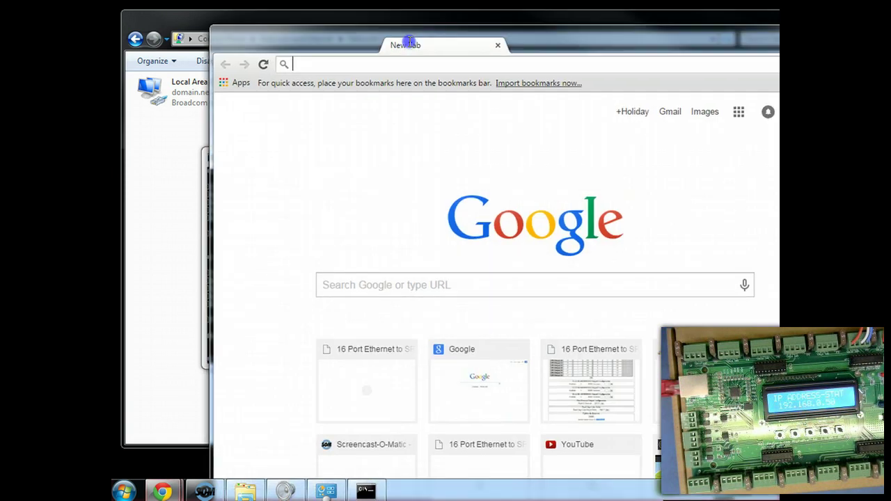
double_click(408, 39)
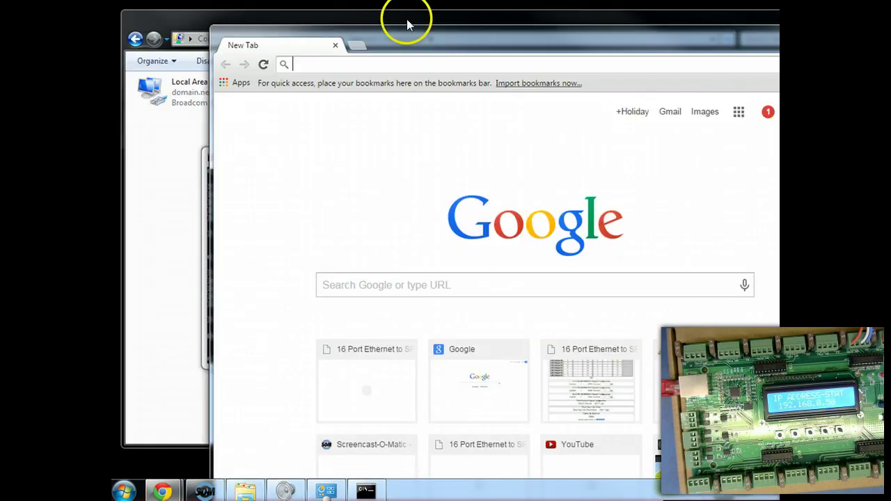
drag(335, 32, 303, 71)
click(268, 57)
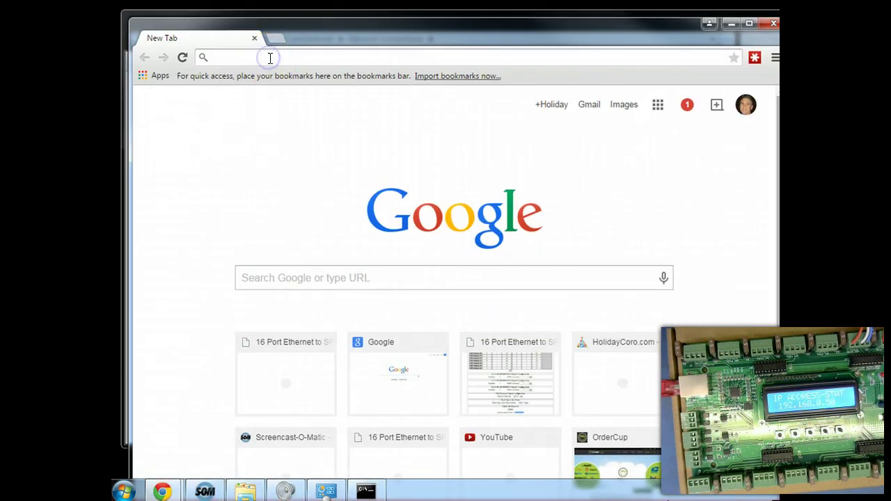
text(192.168.0.50)
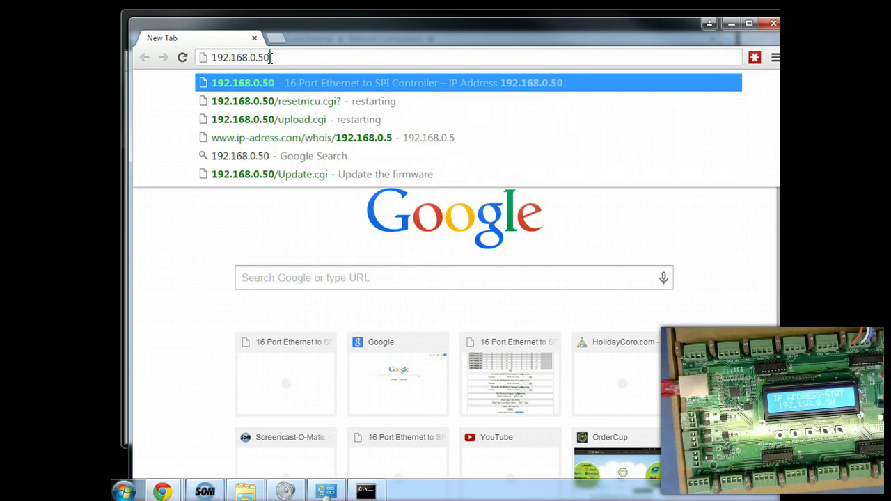
key(Return)
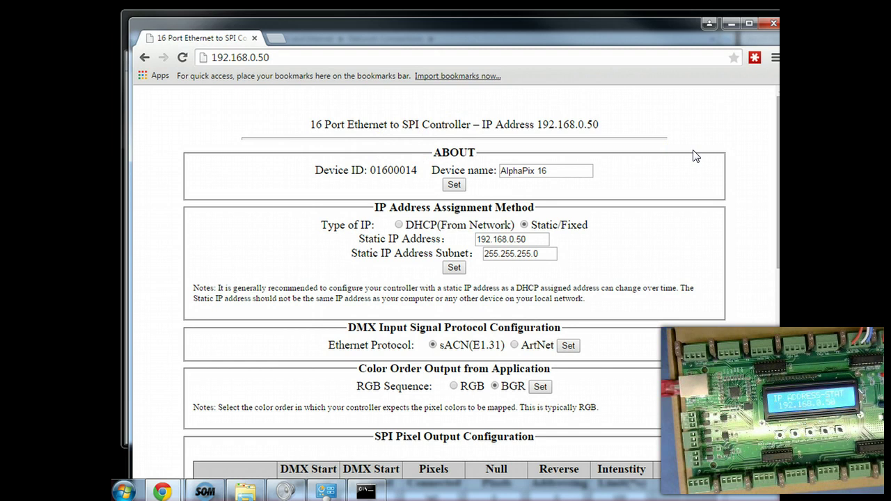
scroll(693, 156, down, 8)
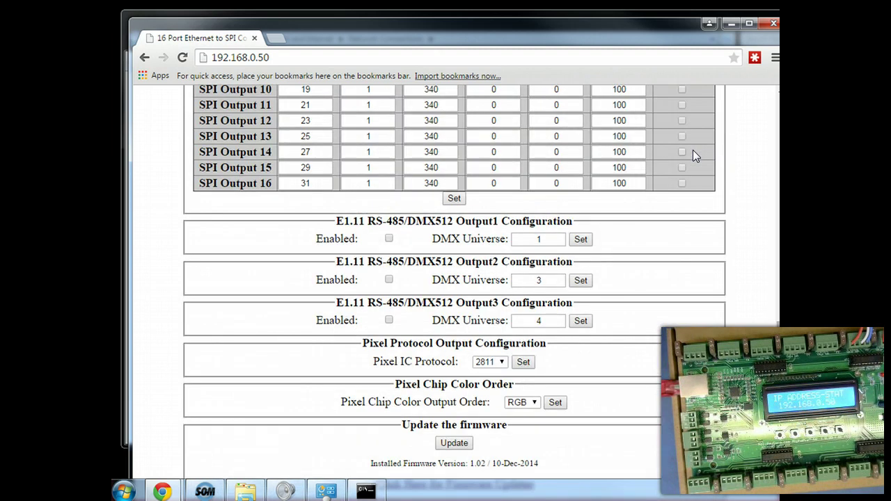
scroll(691, 156, up, 5)
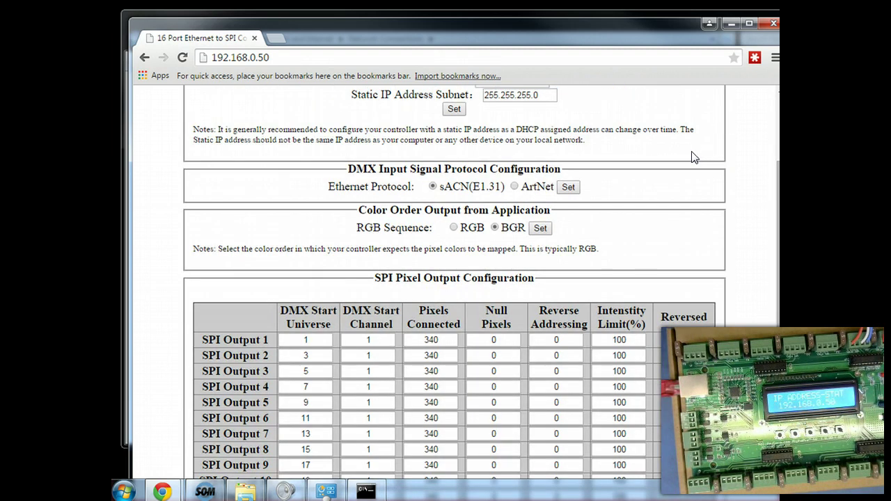